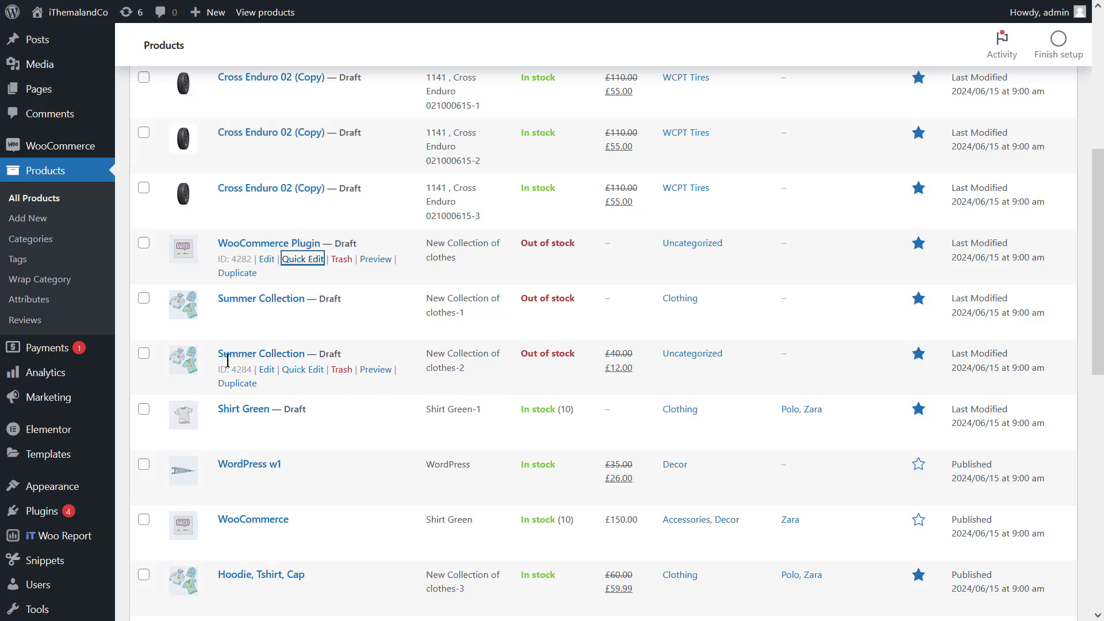
Step: Open the Woo Products page under IT Bulk Editing in the WordPress sidebar
{"action": "scroll", "coordinate": [44, 113], "scroll_direction": "up", "scroll_amount": 6}
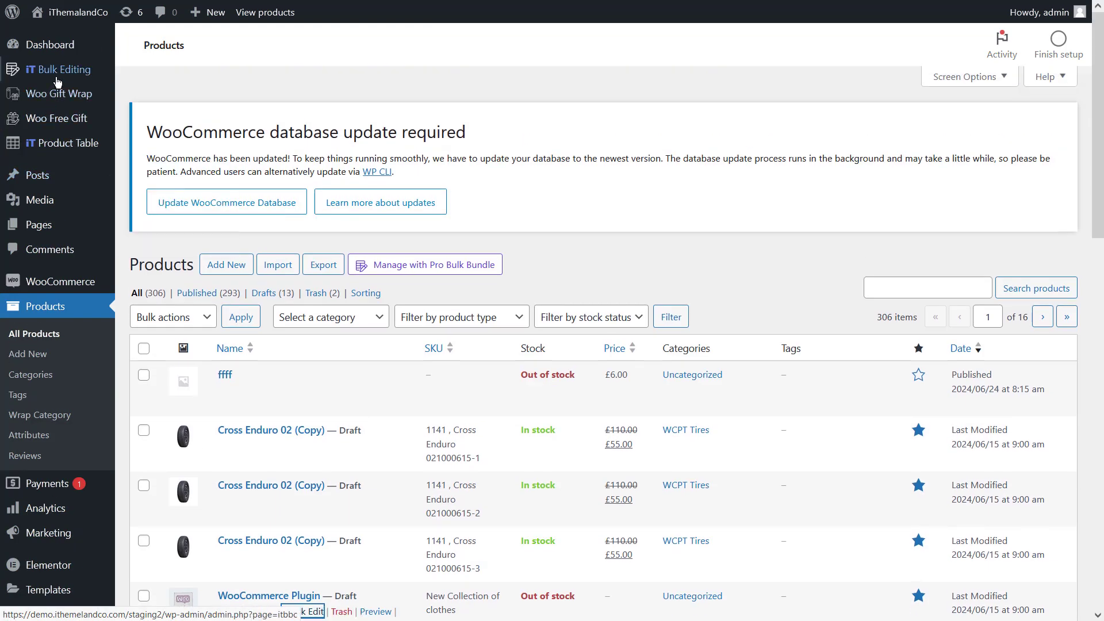
{"action": "mouse_move", "coordinate": [63, 71]}
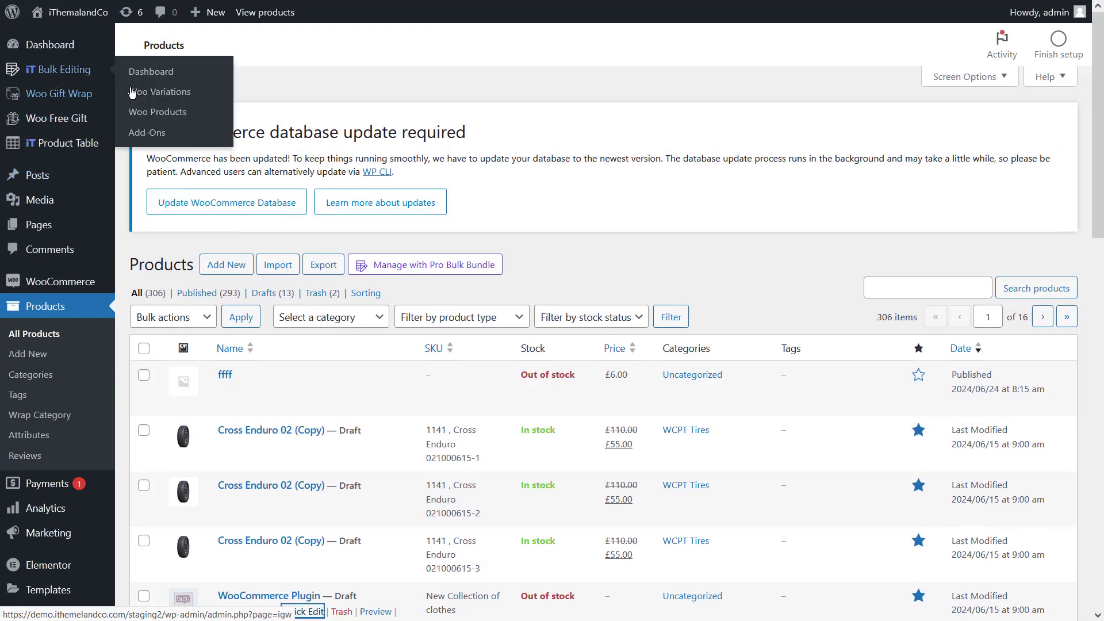
{"action": "left_click", "coordinate": [157, 113]}
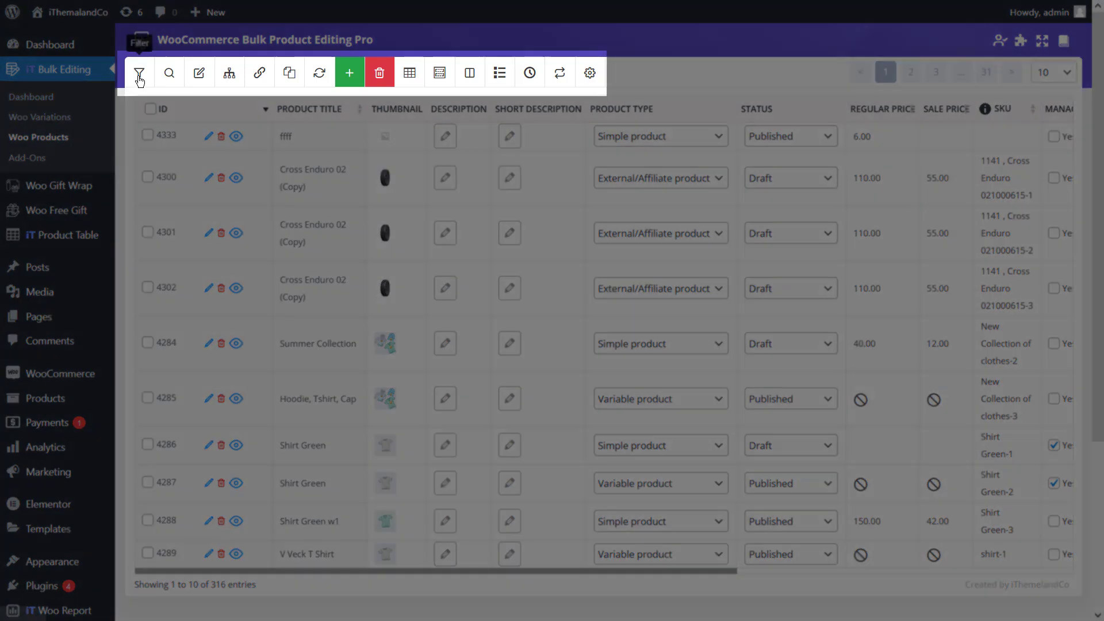
Step: Filter the products table to Simple product type, narrowing it to 35 entries
{"action": "left_click", "coordinate": [139, 75]}
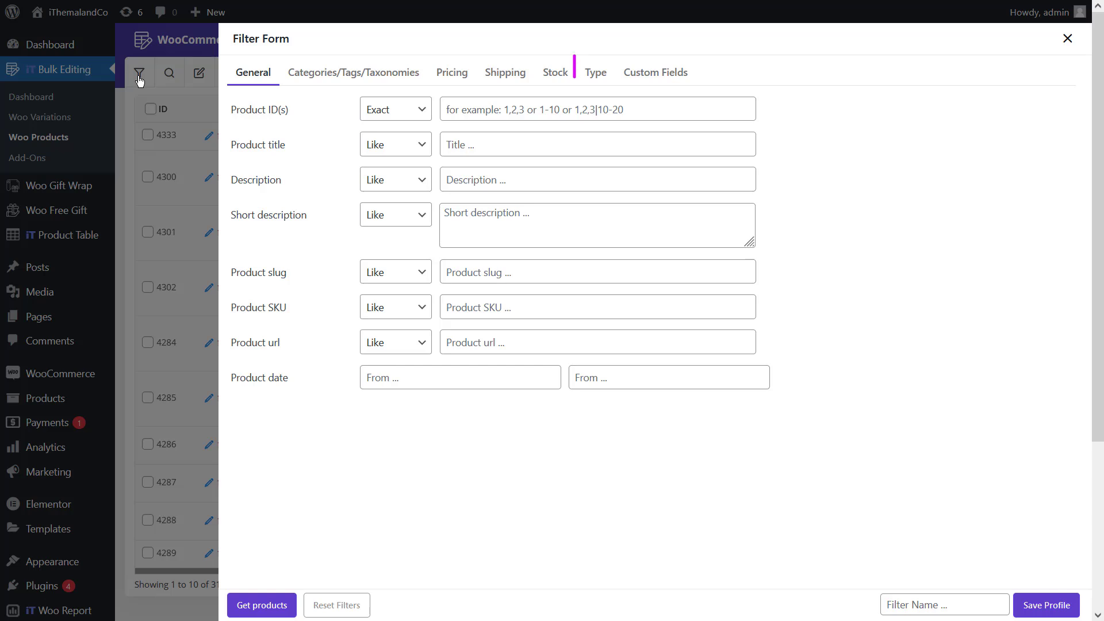
{"action": "left_click", "coordinate": [595, 74]}
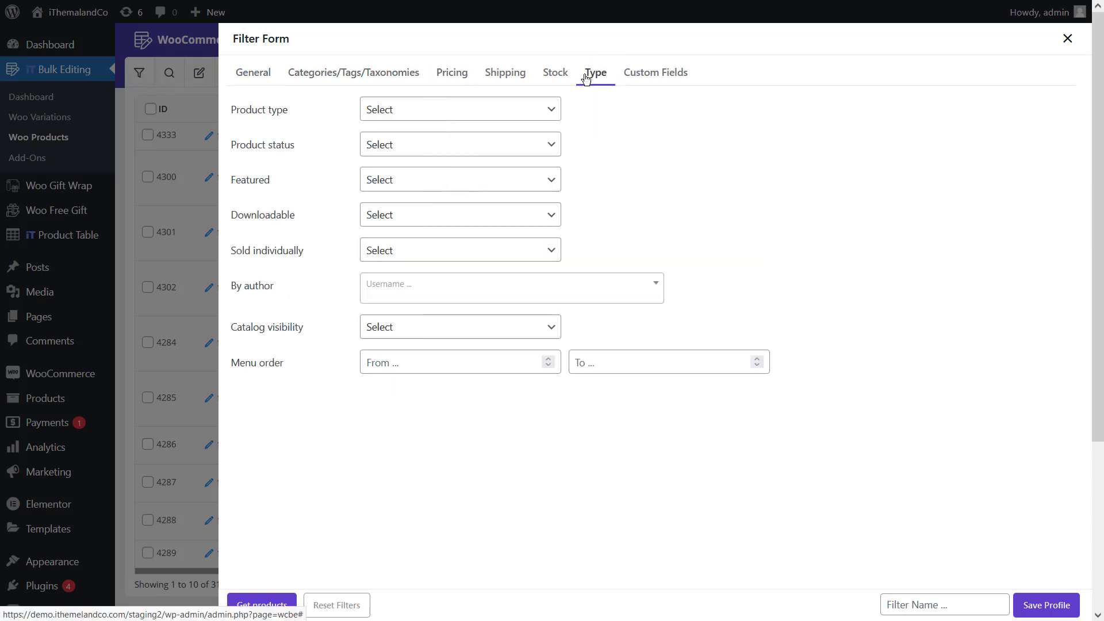
{"action": "left_click", "coordinate": [543, 108]}
{"action": "left_click", "coordinate": [523, 153]}
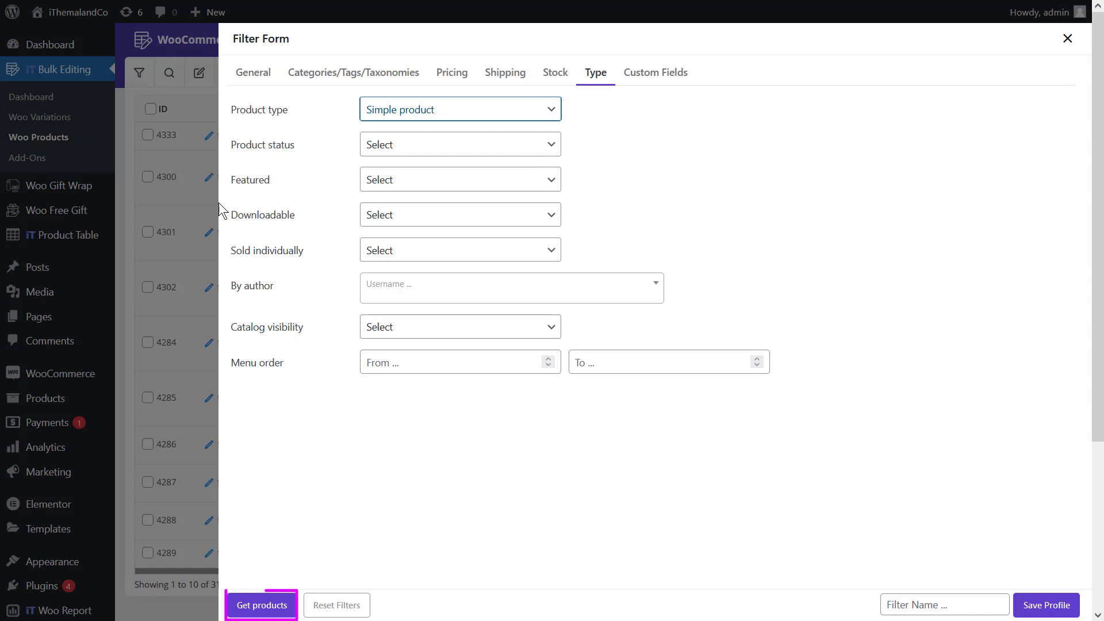
{"action": "left_click", "coordinate": [234, 610]}
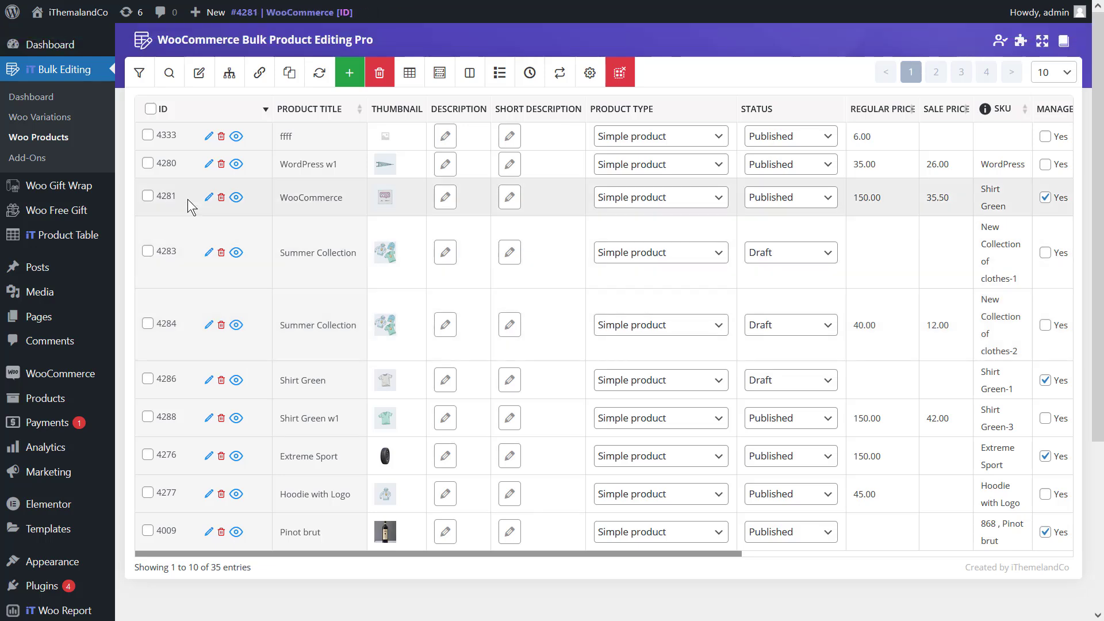
Step: Select products 4281, 4283, 4284 and 4286 and open the Bulk Edit Form for them
{"action": "left_click", "coordinate": [148, 195]}
{"action": "left_click", "coordinate": [148, 251]}
{"action": "left_click", "coordinate": [148, 323]}
{"action": "left_click", "coordinate": [149, 380]}
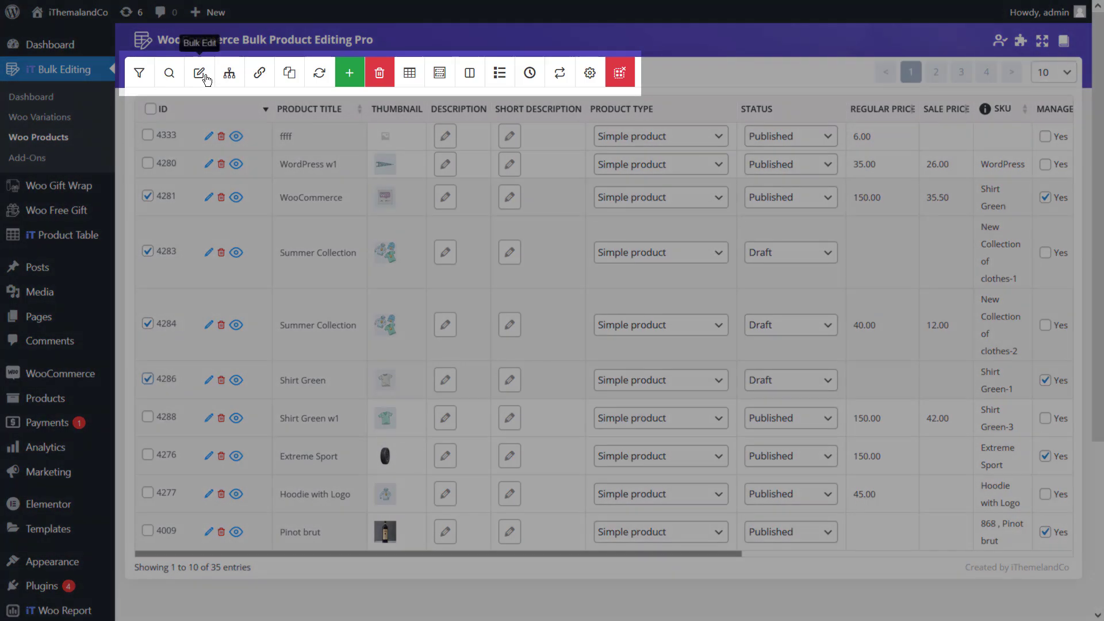
{"action": "left_click", "coordinate": [199, 72]}
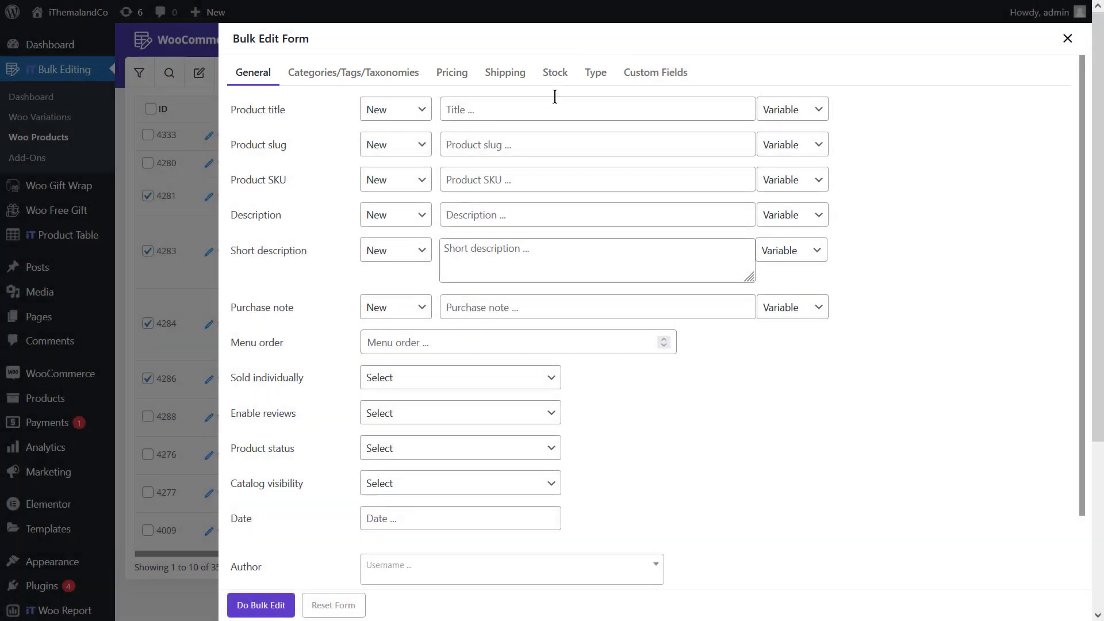
Step: Show the Stock fields, leaving Manage stock and Stock status unset
{"action": "left_click", "coordinate": [562, 78]}
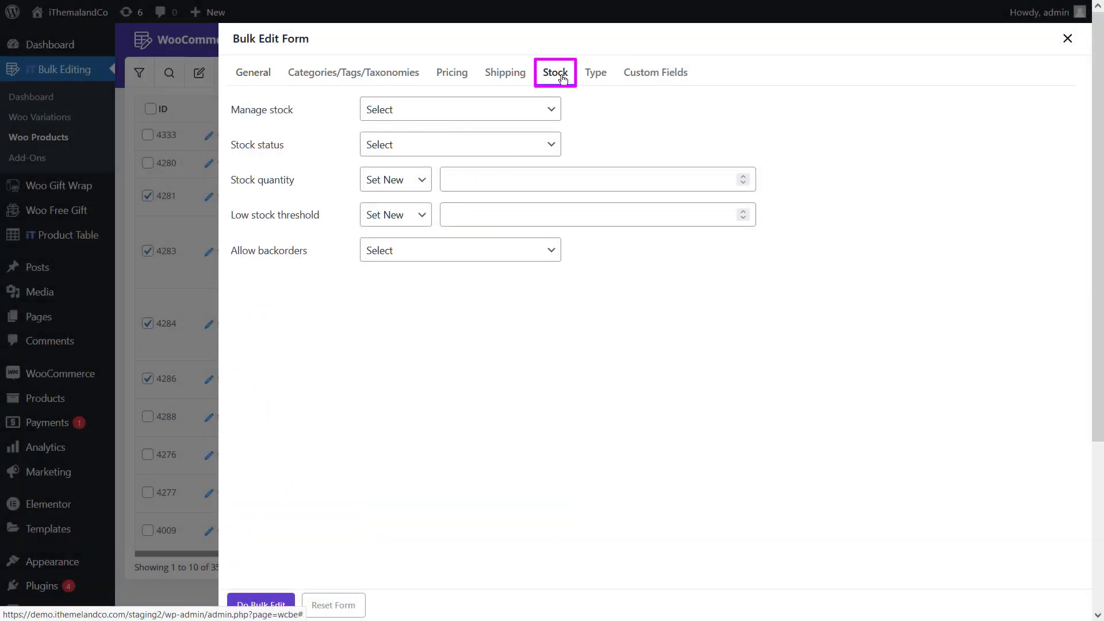
{"action": "left_click", "coordinate": [418, 116]}
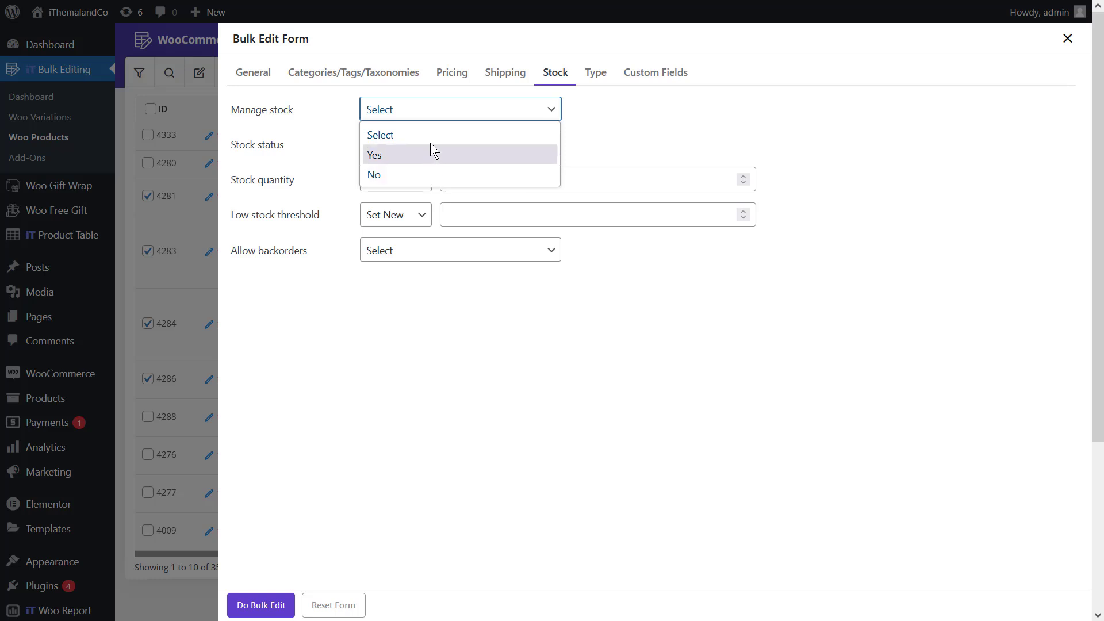
{"action": "left_click", "coordinate": [436, 108]}
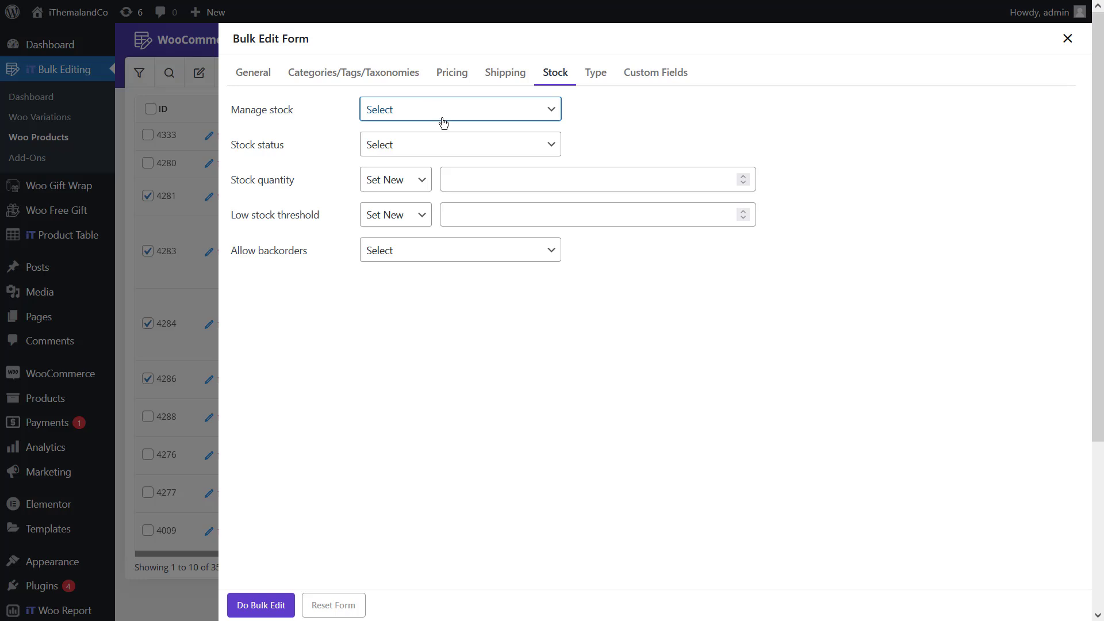
{"action": "left_click", "coordinate": [443, 149]}
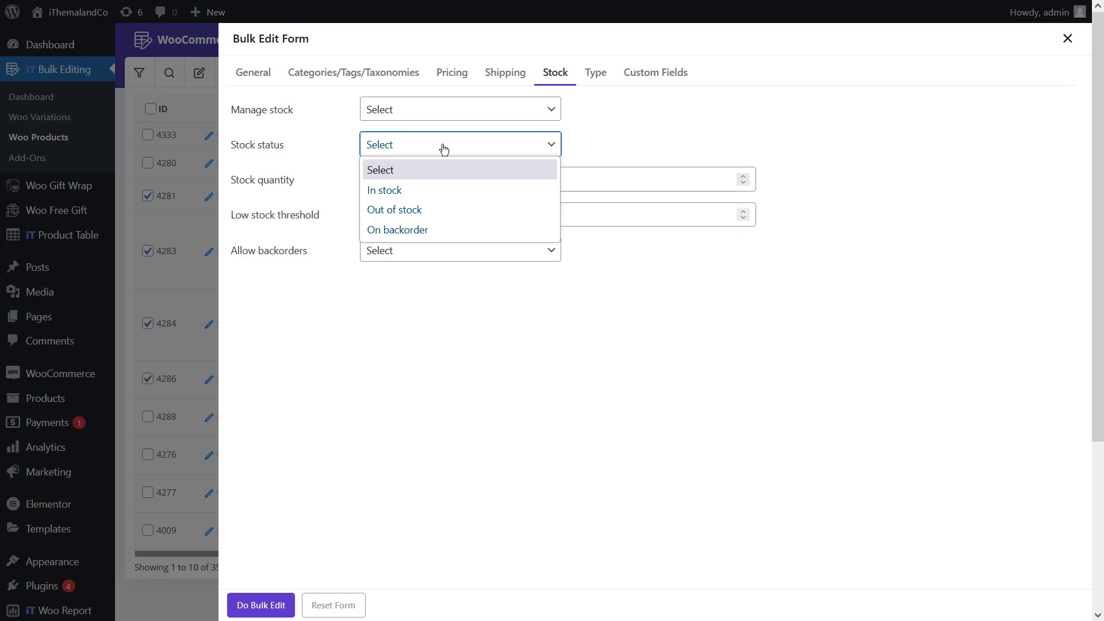
{"action": "left_click", "coordinate": [433, 149]}
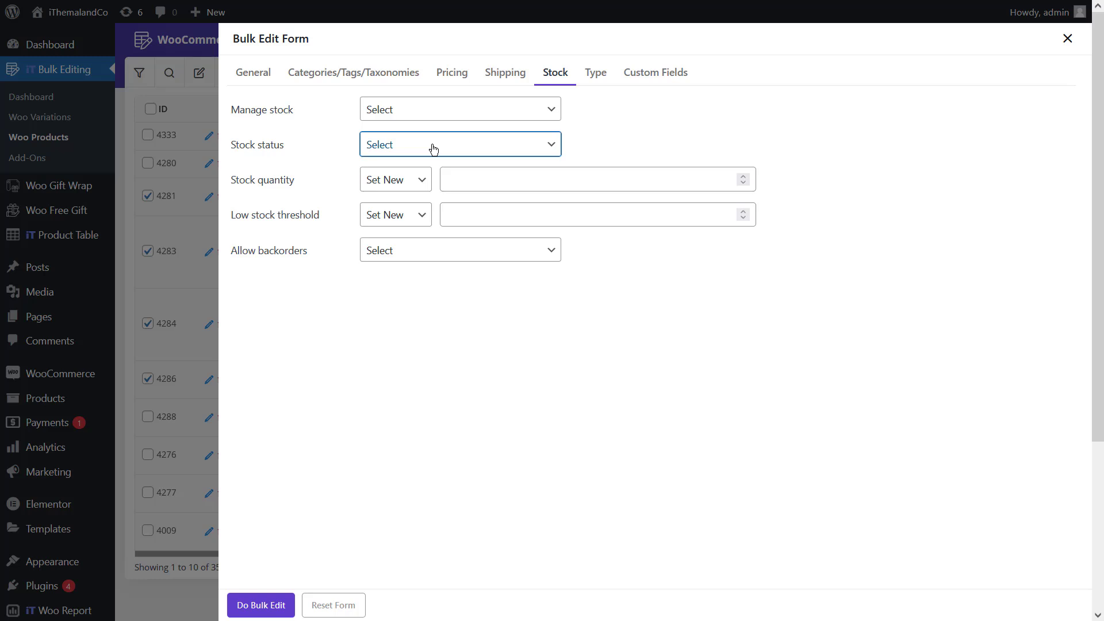
{"action": "left_click", "coordinate": [415, 181]}
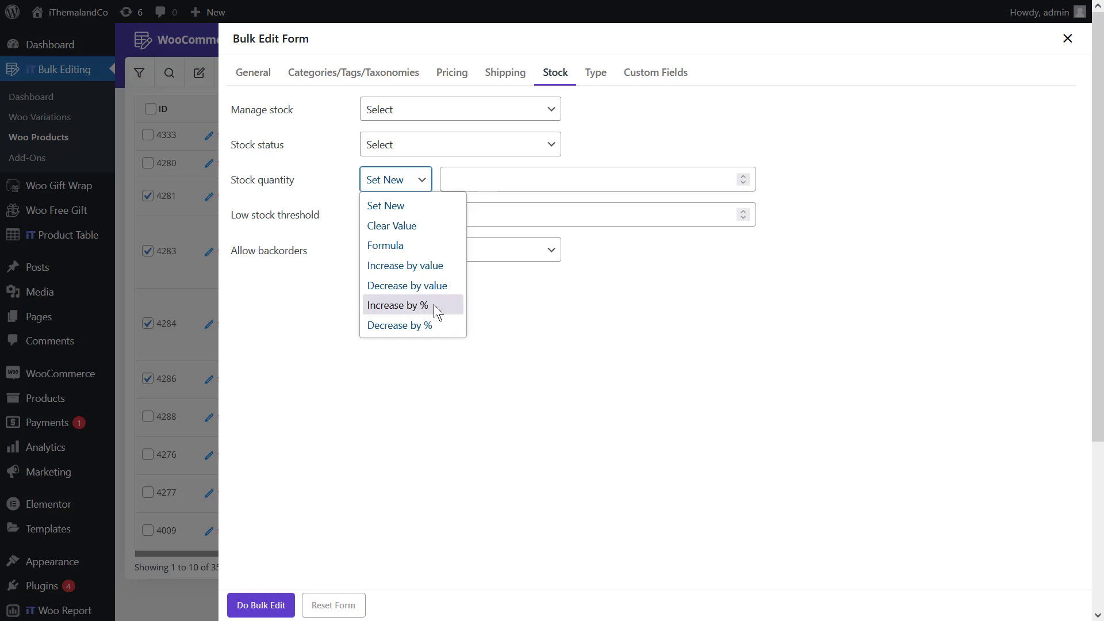
{"action": "left_click", "coordinate": [320, 253]}
{"action": "left_click", "coordinate": [388, 260]}
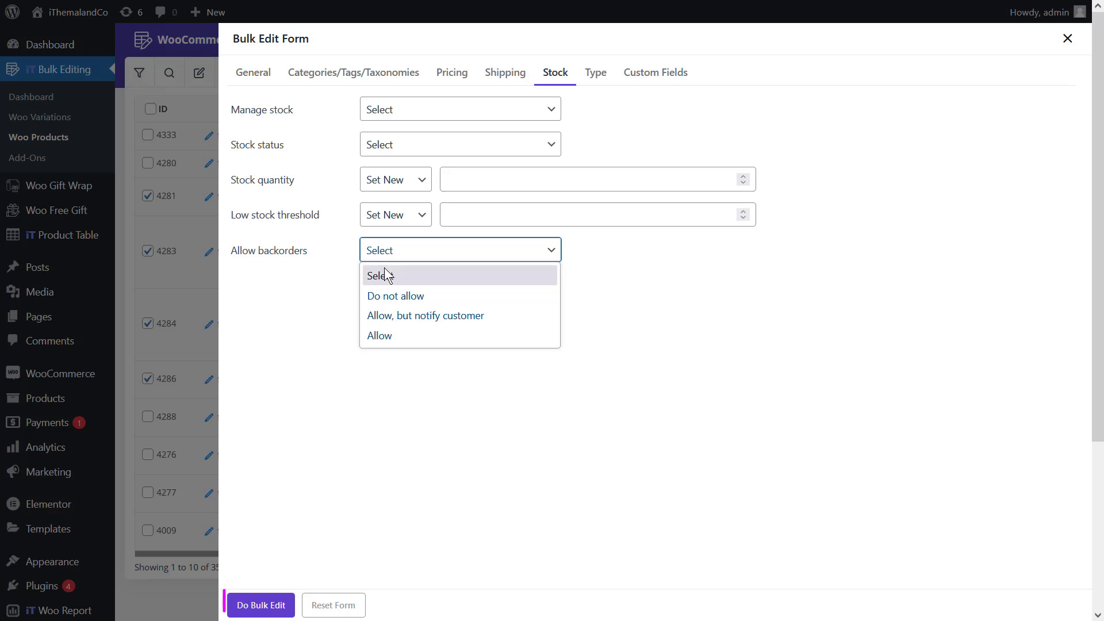
{"action": "left_click", "coordinate": [307, 334]}
Step: Click Do Bulk Edit to close the form and return to the 35 simple products
{"action": "left_click", "coordinate": [252, 613]}
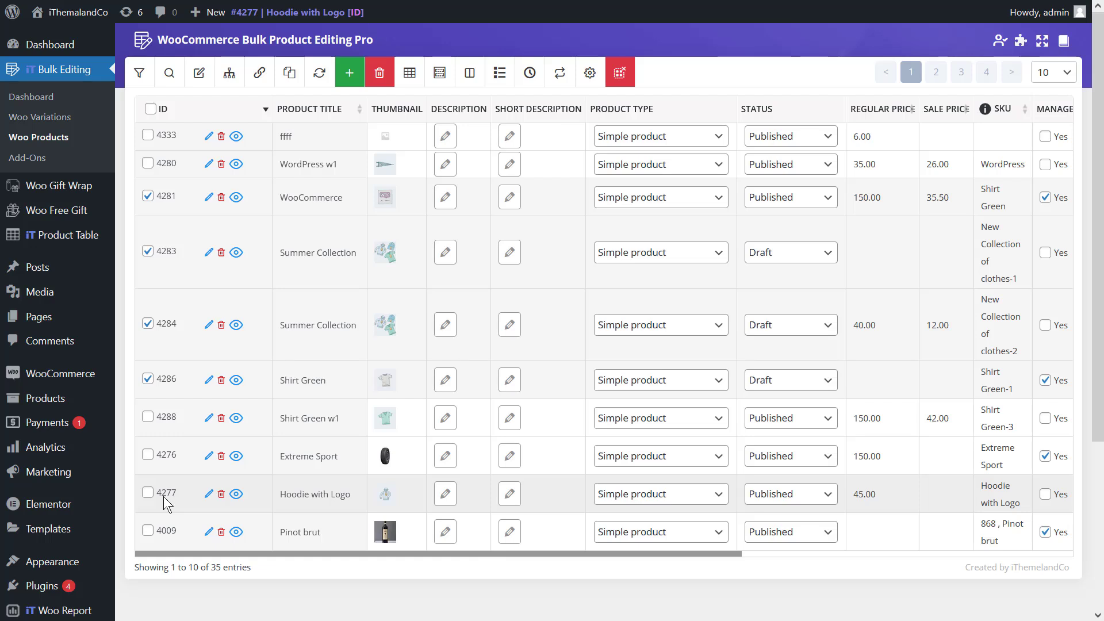
Step: Open Bulk Editing > Woo Variations to load the 316-entry variations table
{"action": "left_click", "coordinate": [49, 124]}
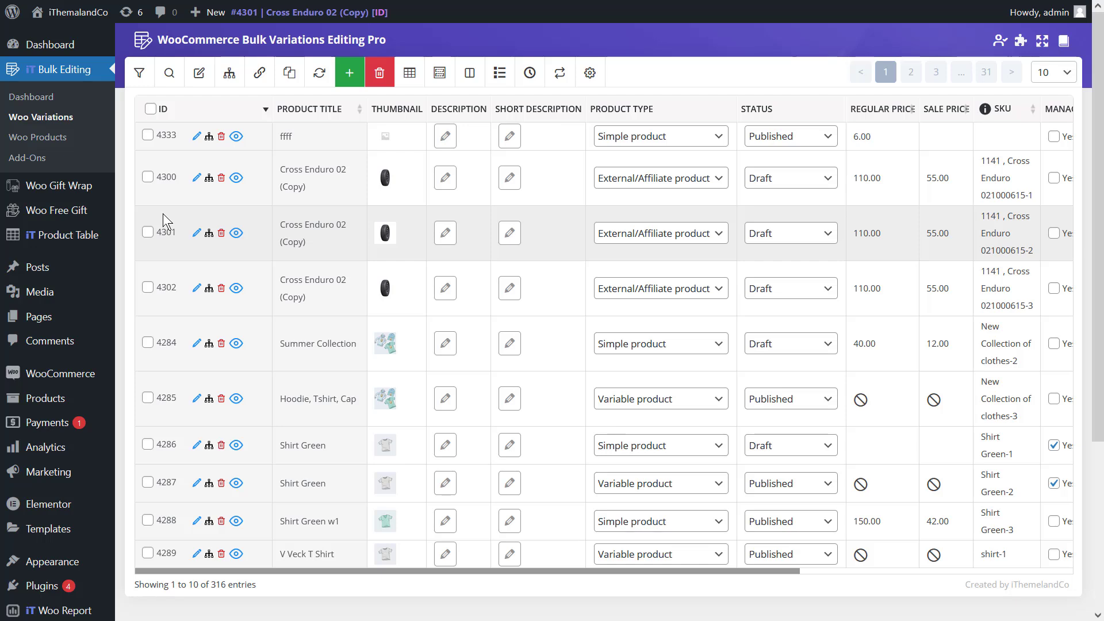
Step: Filter the list to Variable product type, leaving 269 entries
{"action": "left_click", "coordinate": [147, 83]}
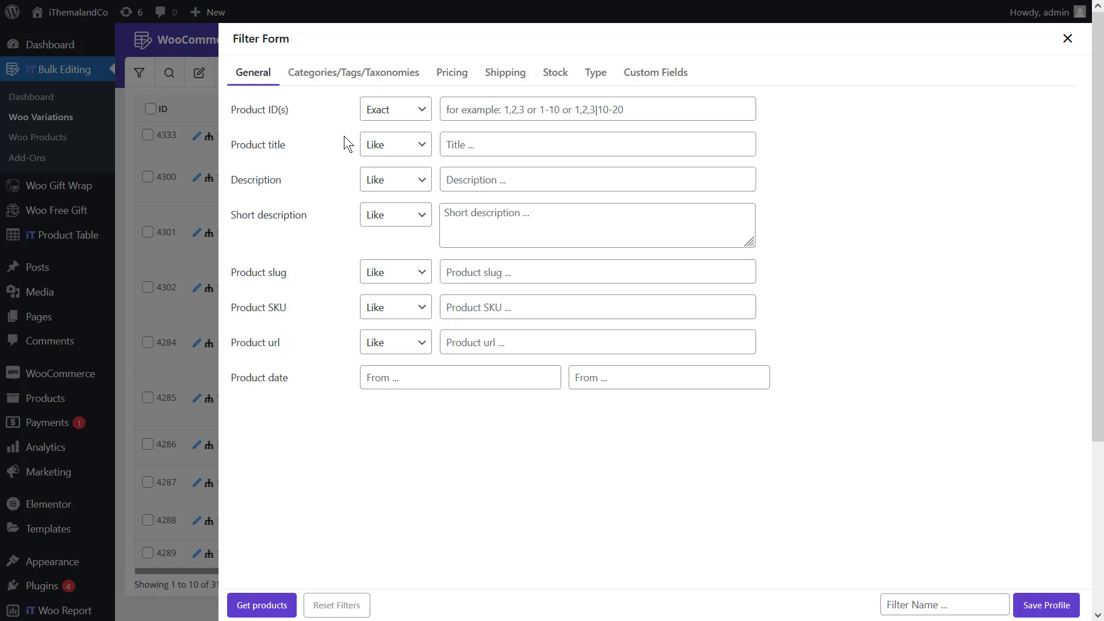
{"action": "left_click", "coordinate": [607, 82]}
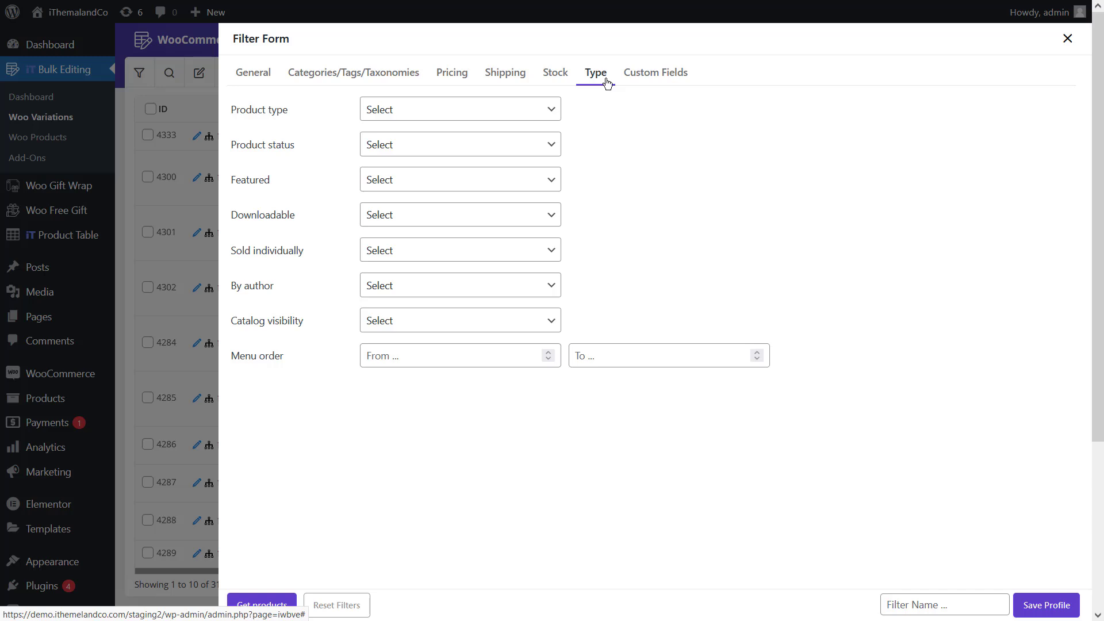
{"action": "left_click", "coordinate": [553, 110]}
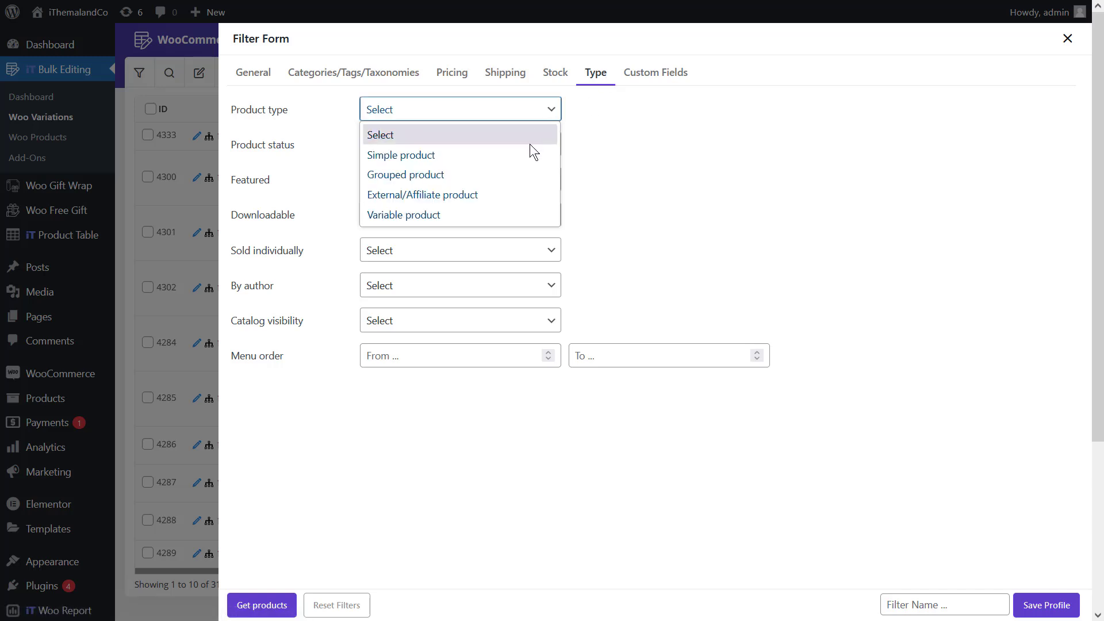
{"action": "left_click", "coordinate": [505, 194]}
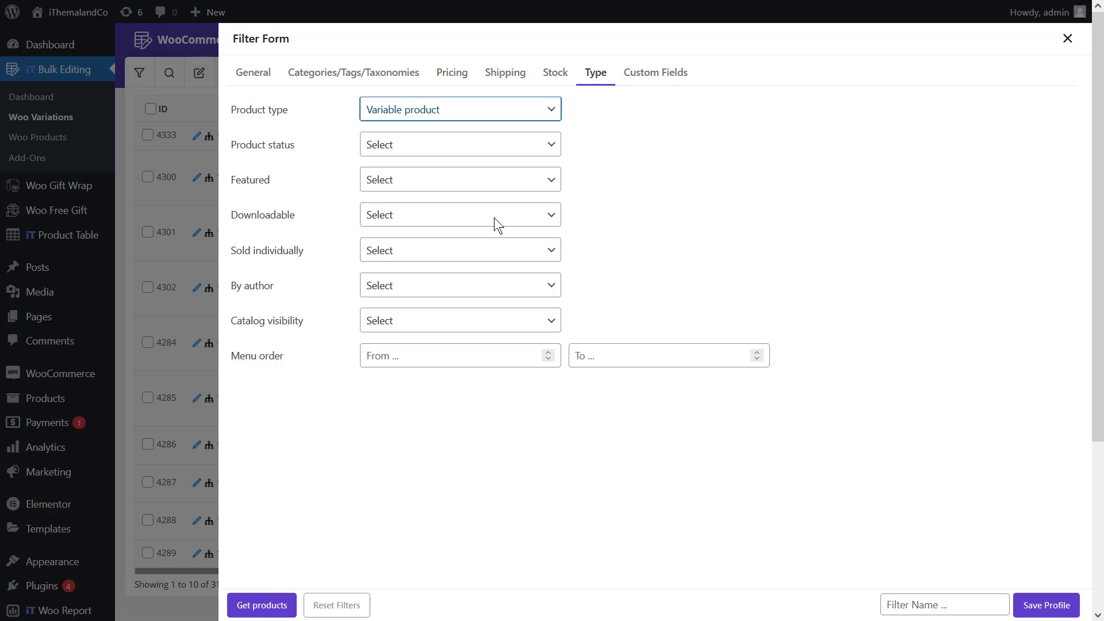
{"action": "left_click", "coordinate": [253, 605]}
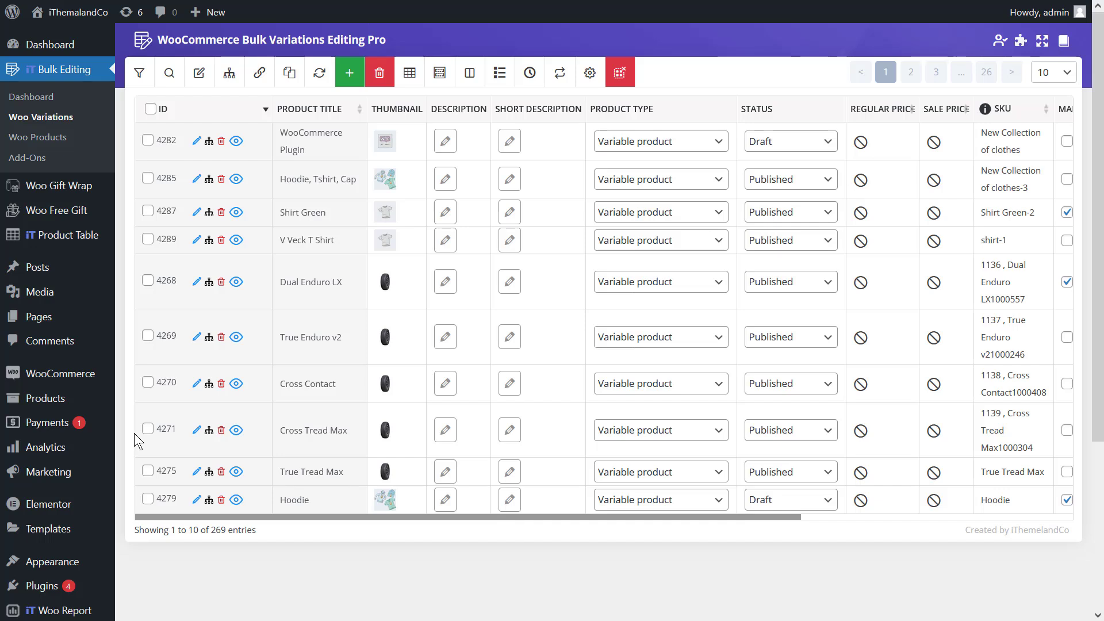
Step: Select products 4285, 4287, 4289 and 4268 and bring up their variation options
{"action": "left_click", "coordinate": [148, 178]}
{"action": "left_click", "coordinate": [148, 211]}
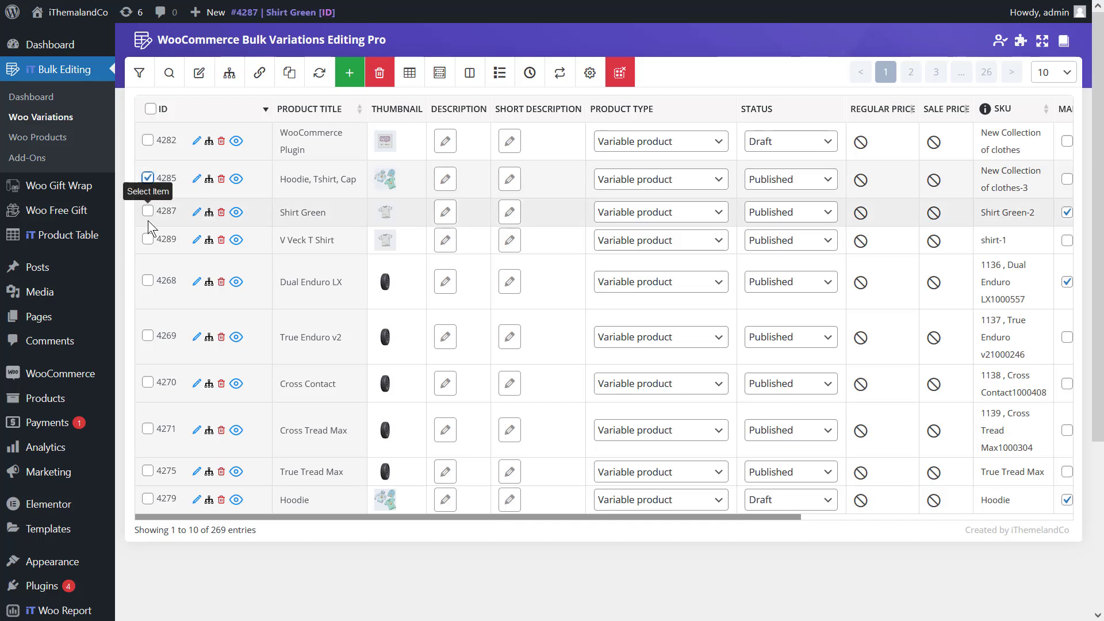
{"action": "left_click", "coordinate": [147, 238]}
{"action": "left_click", "coordinate": [148, 280]}
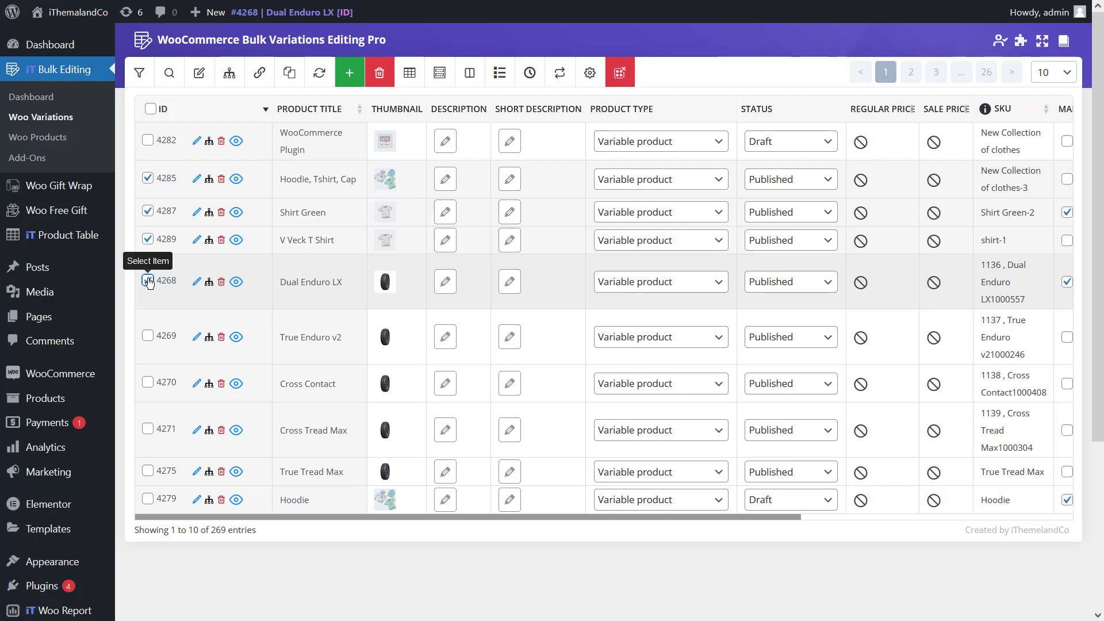
{"action": "left_click", "coordinate": [229, 72]}
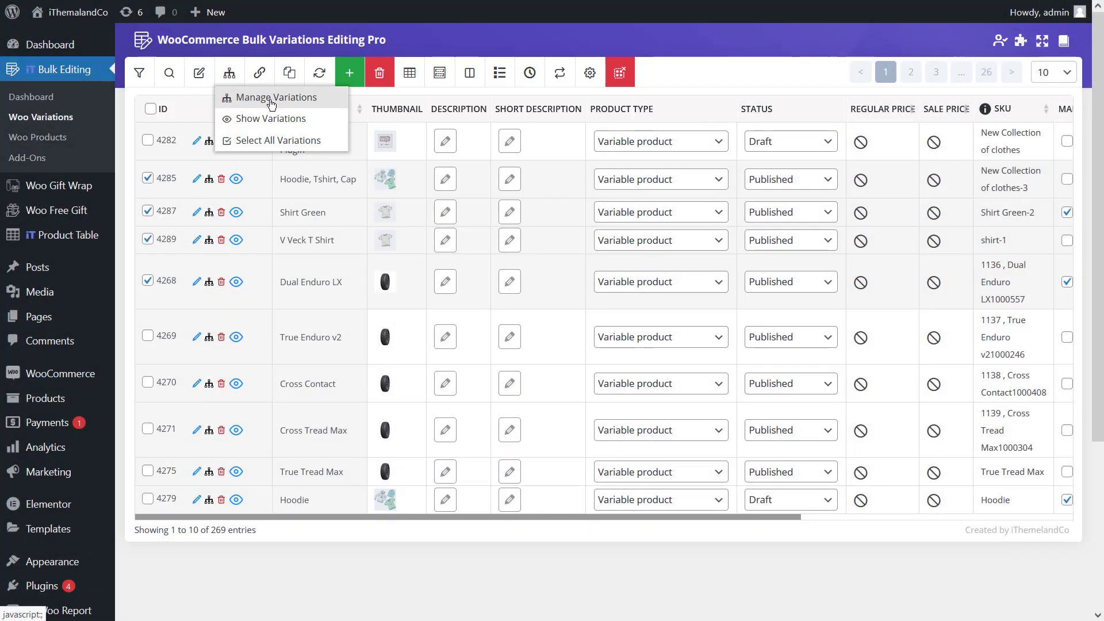
Step: Open Manage Variations and the Bulk actions form for variation 4315
{"action": "left_click", "coordinate": [272, 99]}
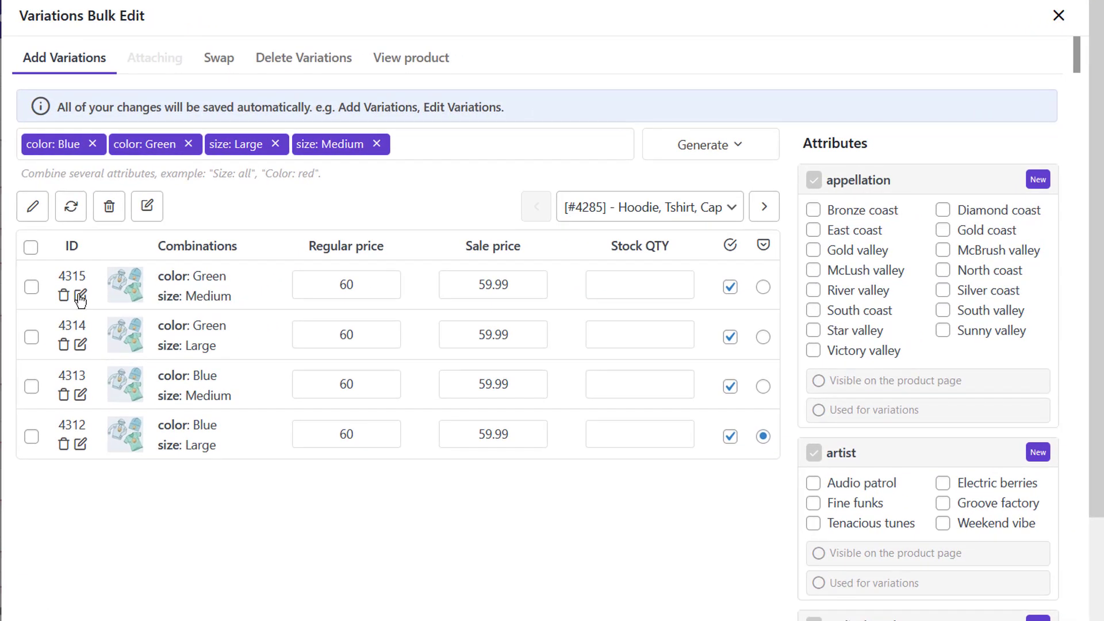
{"action": "left_click", "coordinate": [81, 296]}
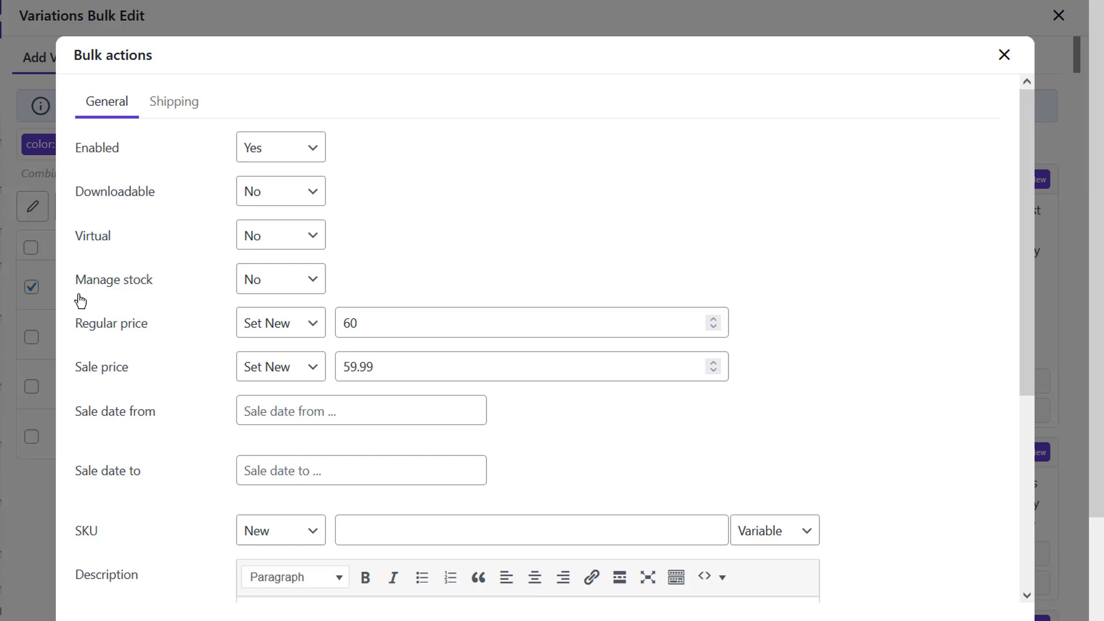
Step: Close the variation 4315 form and tick variations 4315 and 4314
{"action": "left_click", "coordinate": [40, 254]}
{"action": "left_click", "coordinate": [32, 337]}
{"action": "left_click", "coordinate": [31, 387]}
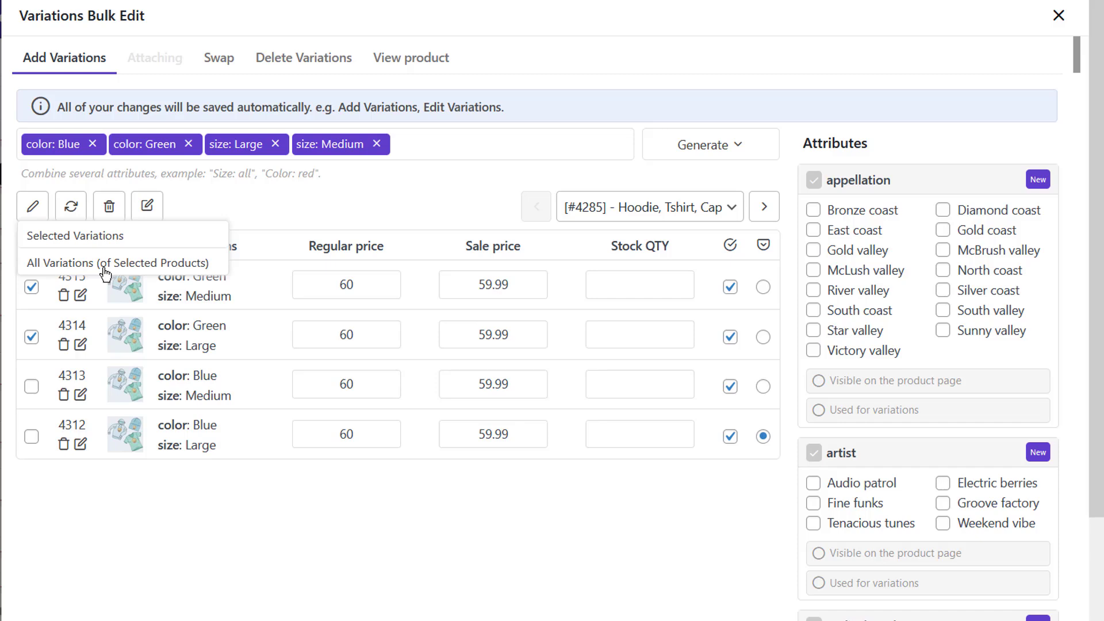
Step: Target All Variations of Selected Products, set Manage stock to Yes, and show the stock quantity and backorder fields
{"action": "left_click", "coordinate": [118, 238]}
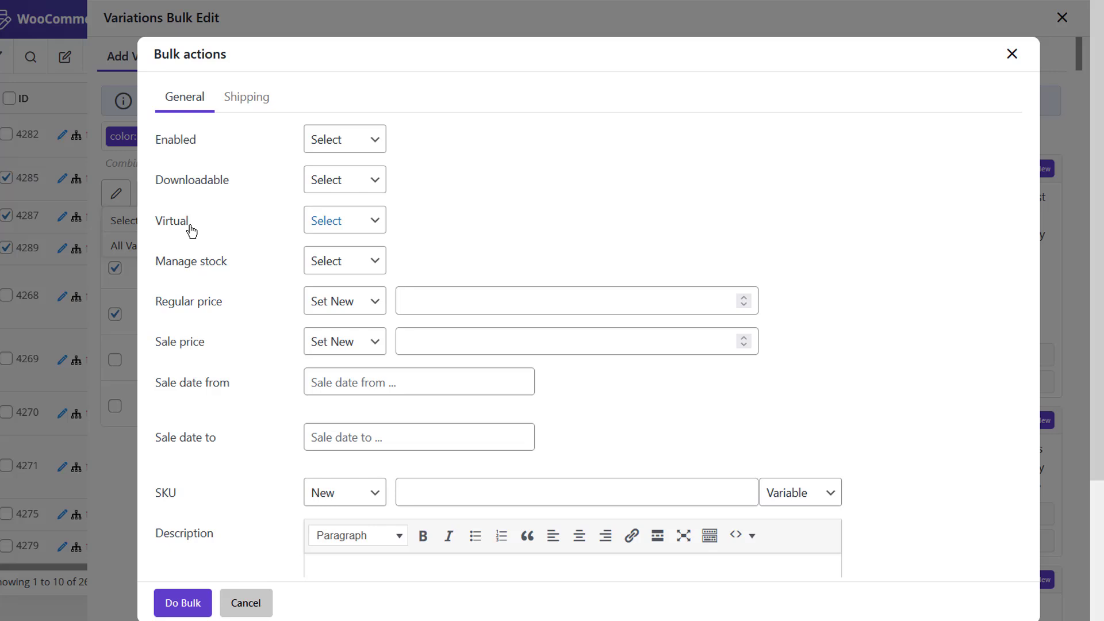
{"action": "left_click", "coordinate": [348, 261]}
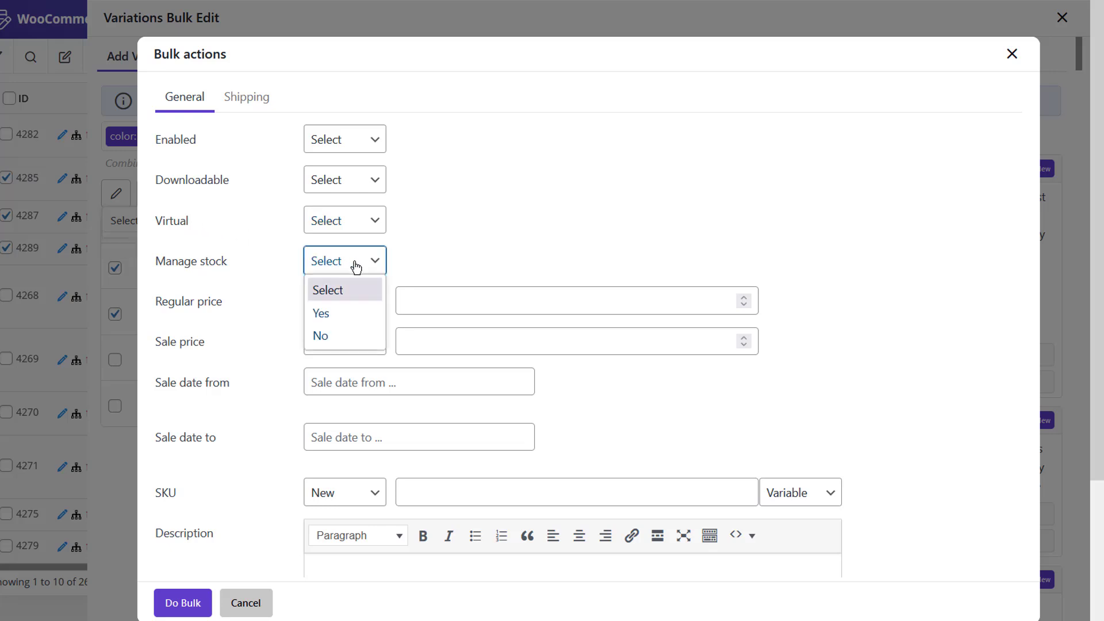
{"action": "left_click", "coordinate": [354, 310]}
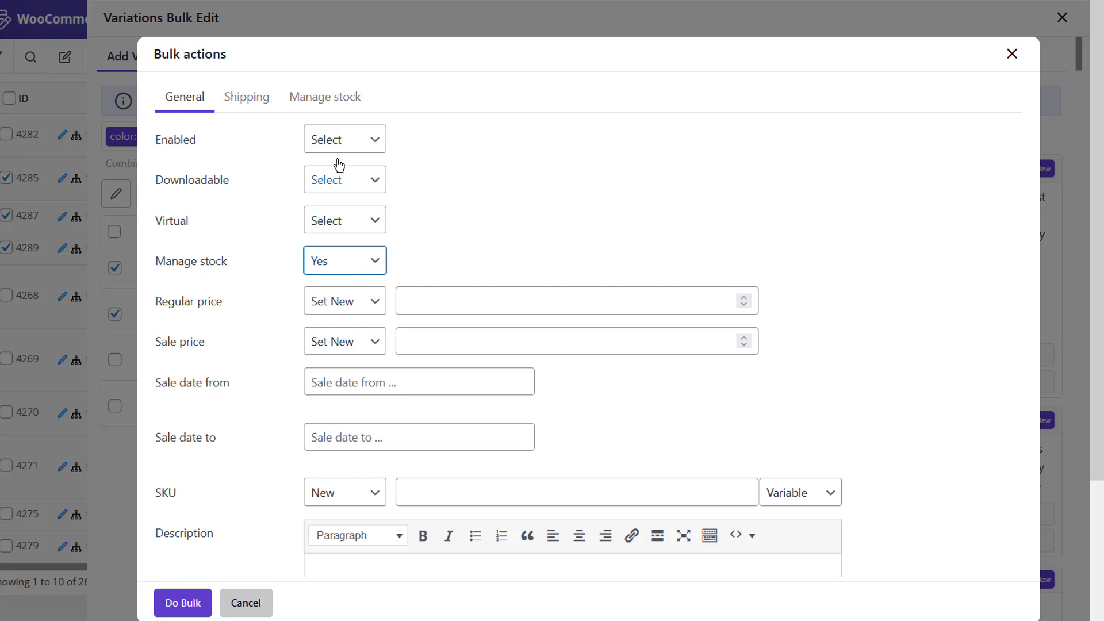
{"action": "left_click", "coordinate": [323, 98]}
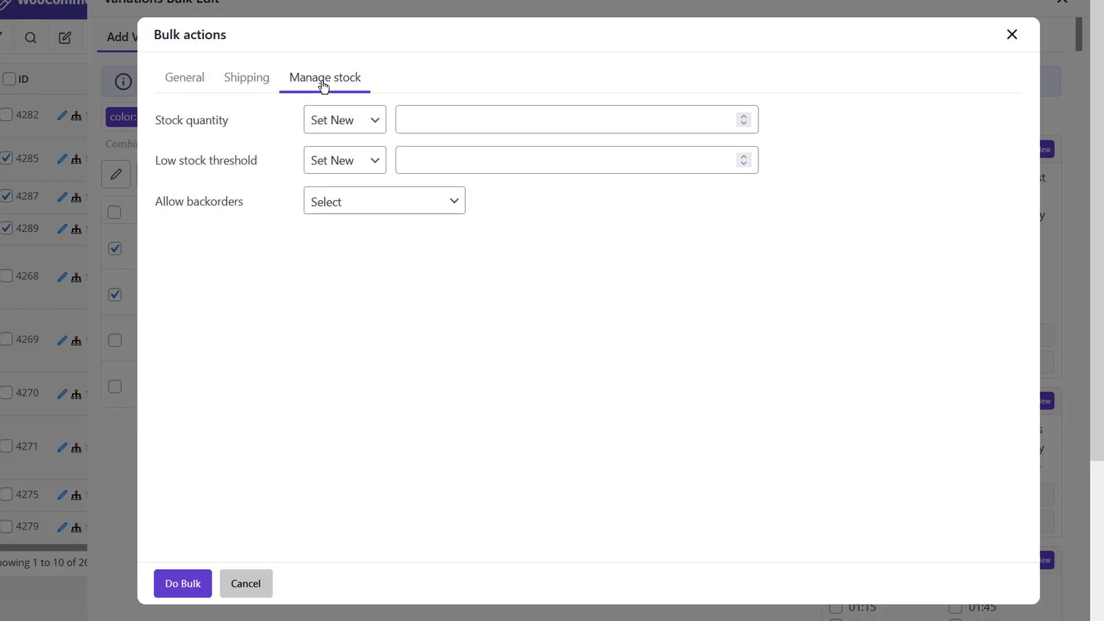
Step: Enter 20 as the new stock quantity and move on to the Allow backorders option
{"action": "left_click", "coordinate": [236, 122]}
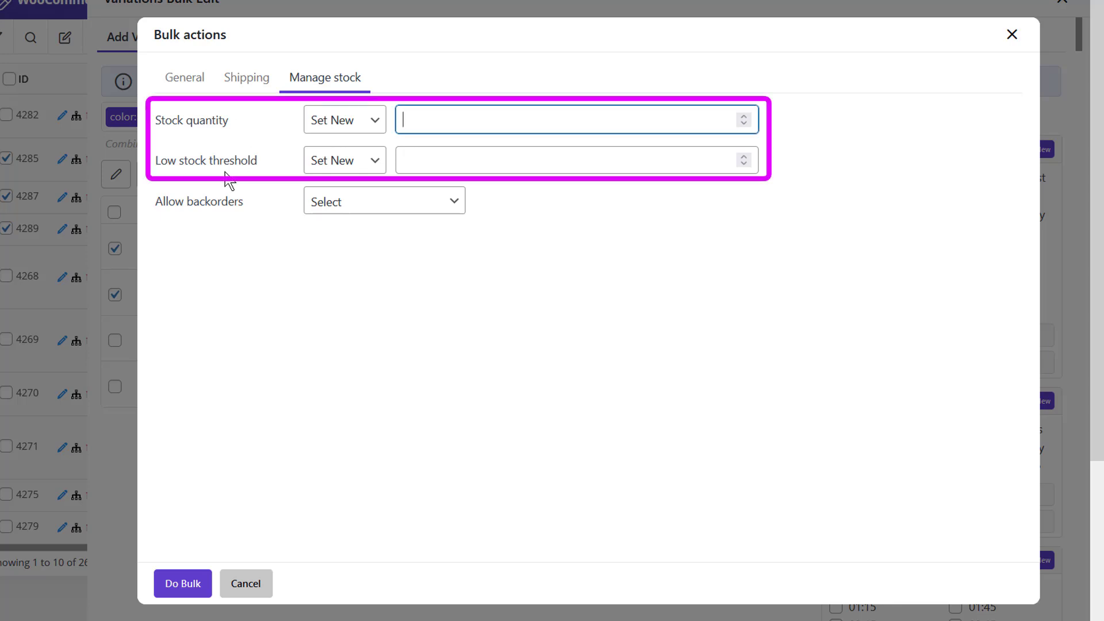
{"action": "left_click", "coordinate": [232, 220]}
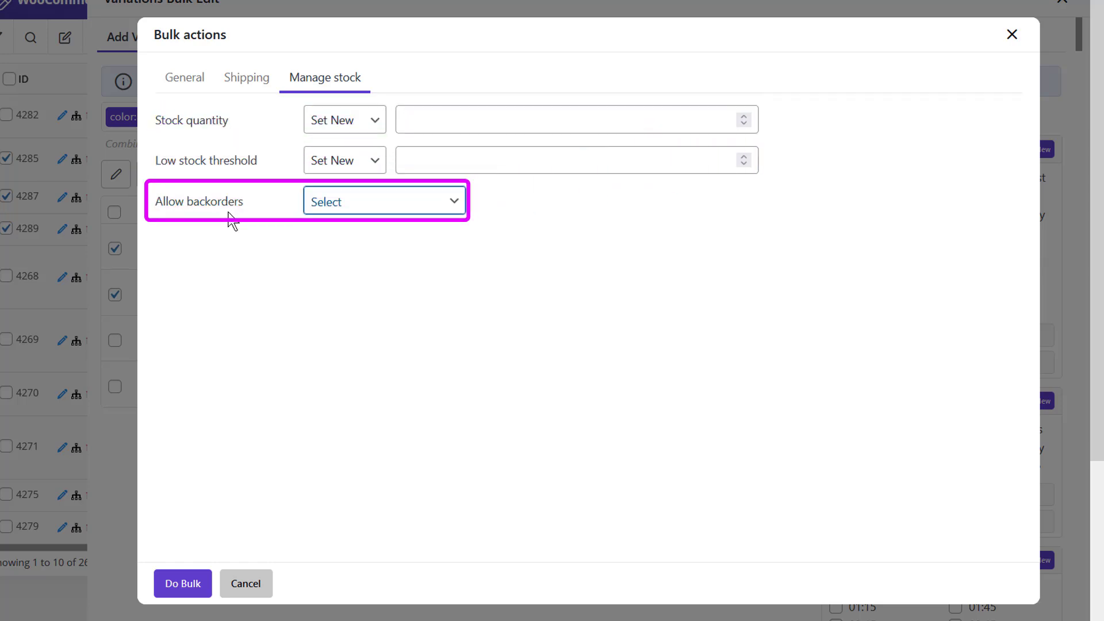